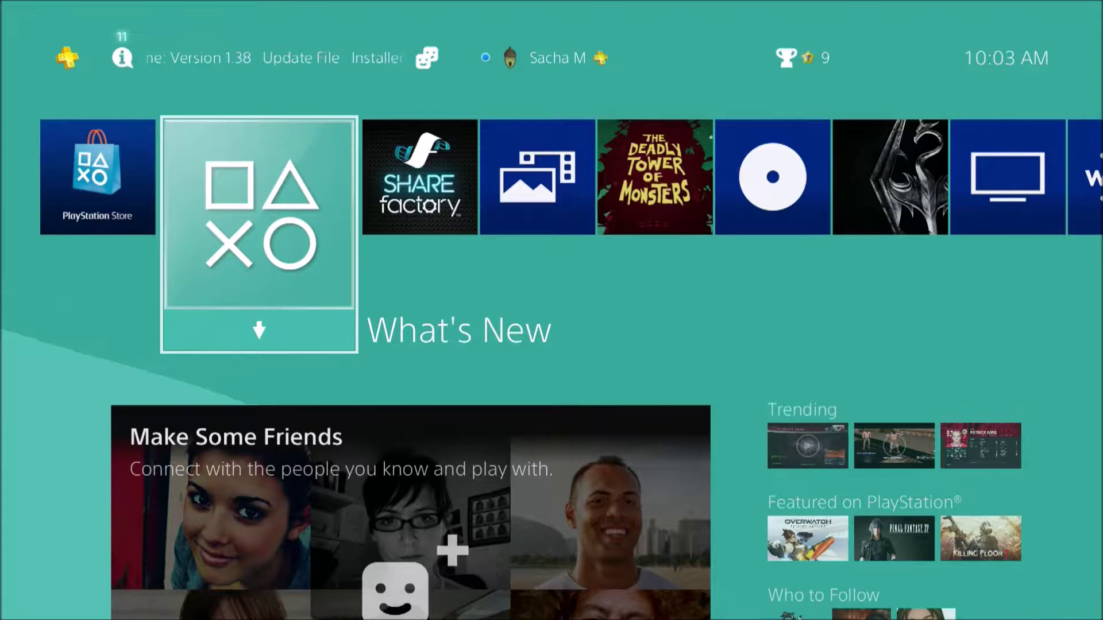
- Move from What's New to the SHAREfactory tile on the PS4 home screen
key(Right)
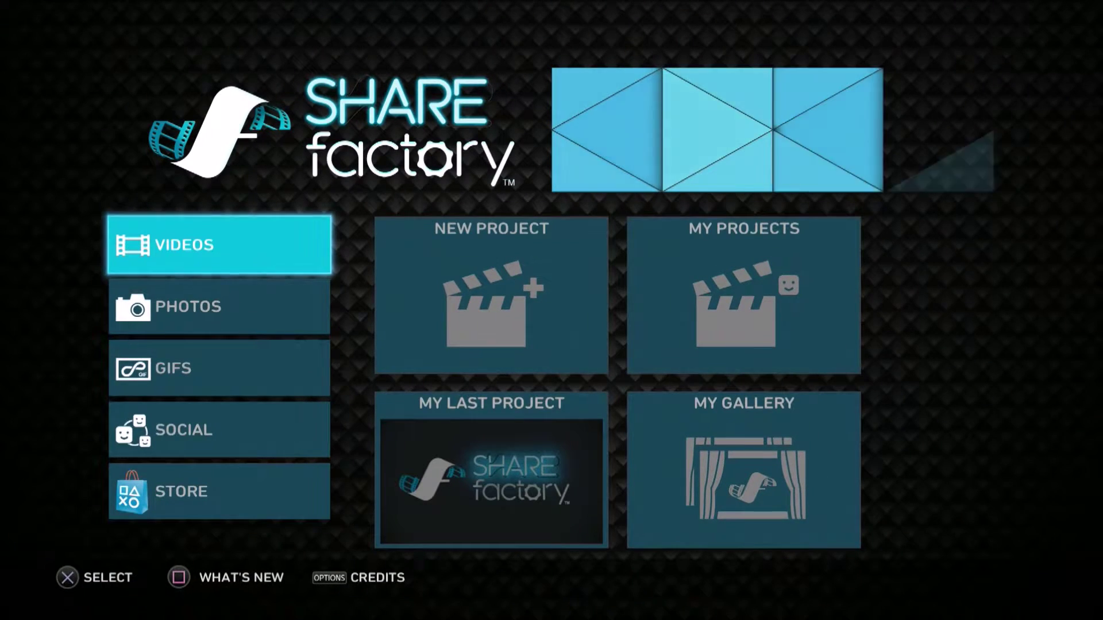
- Choose GIFS > From Capture Gallery to bring up the Choose Clip list
key(Down)
key(Down)
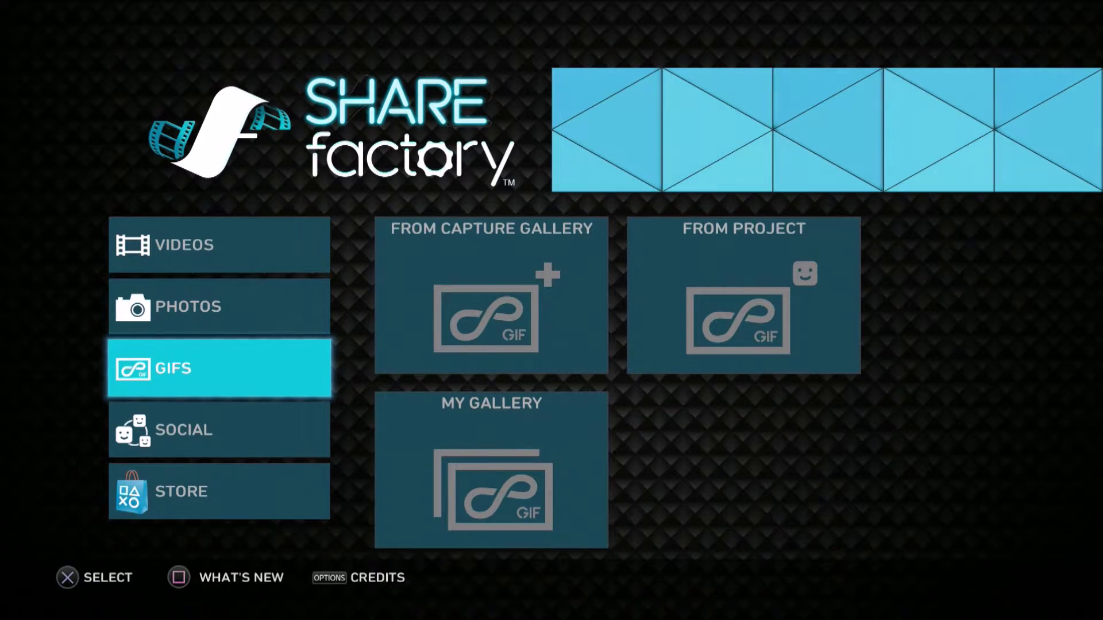
key(Right)
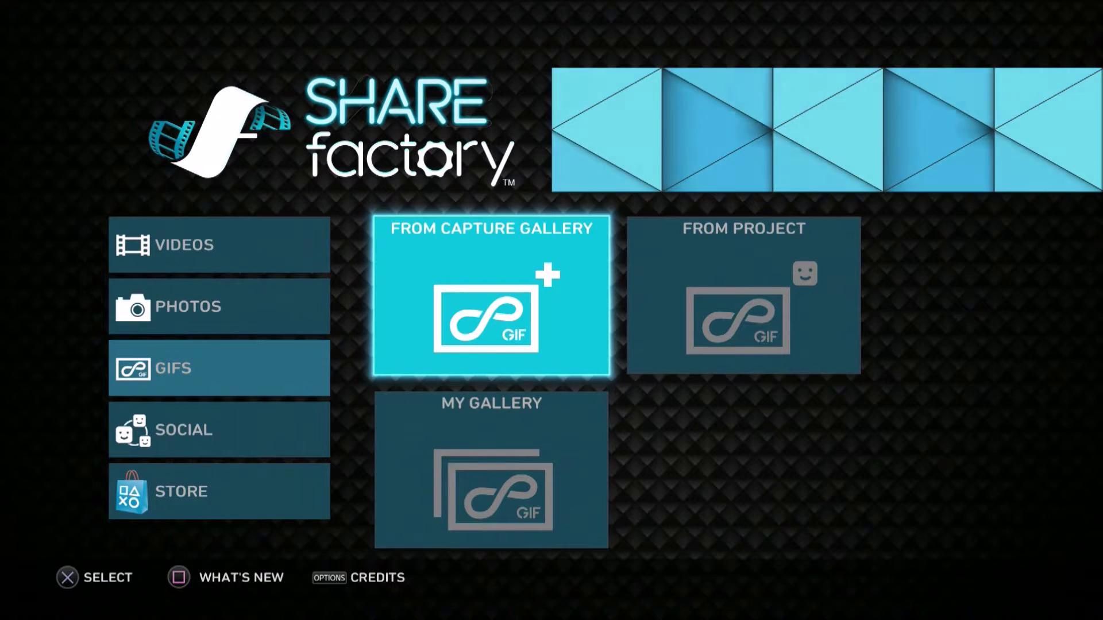
key(Right)
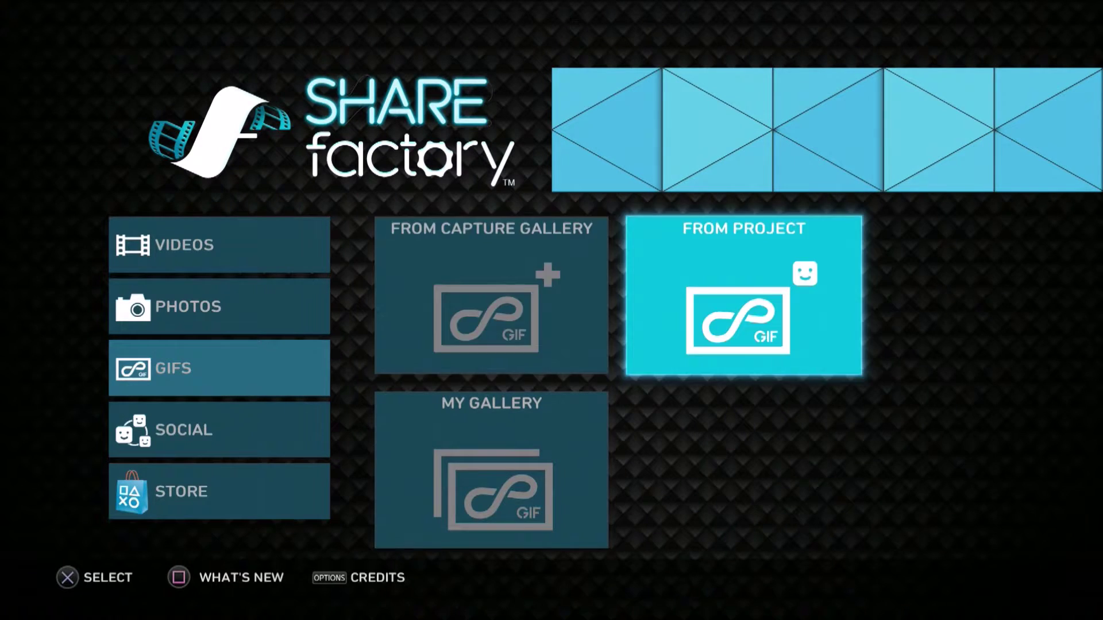
key(Down)
key(Right)
key(Left)
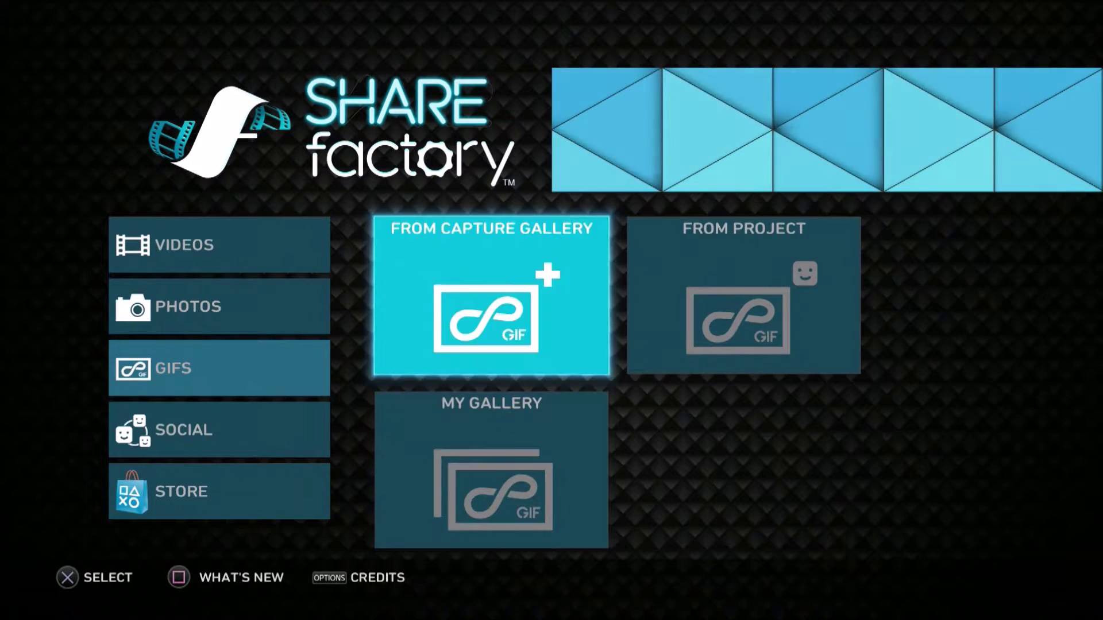
key(Right)
key(Left)
key(Return)
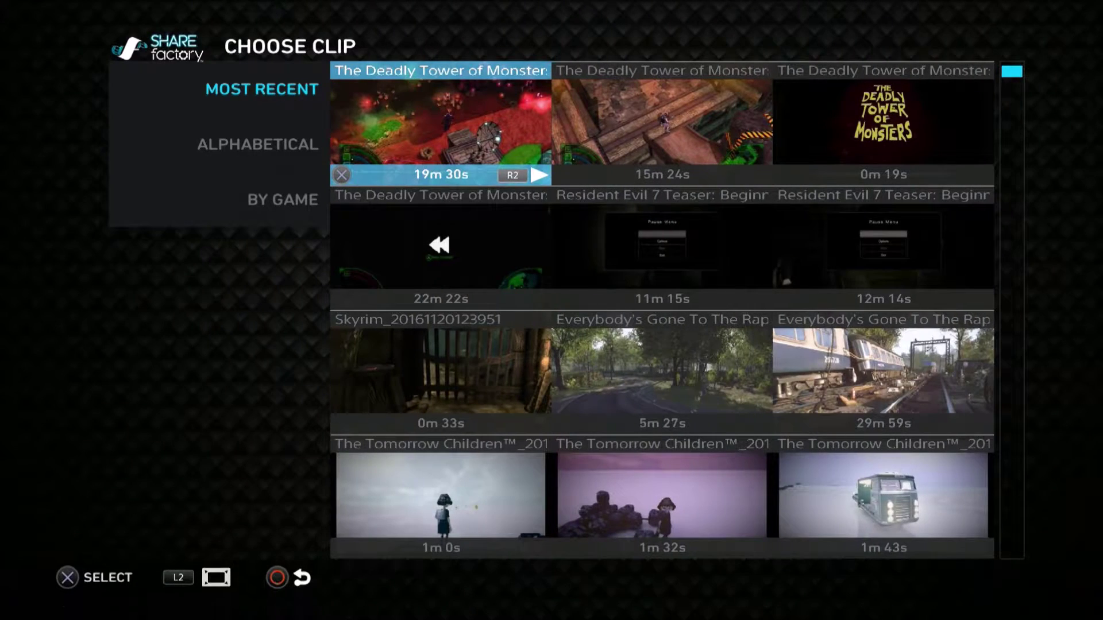
- Select the 1m 48s The Tomorrow Children clip from the clip grid
key(Right)
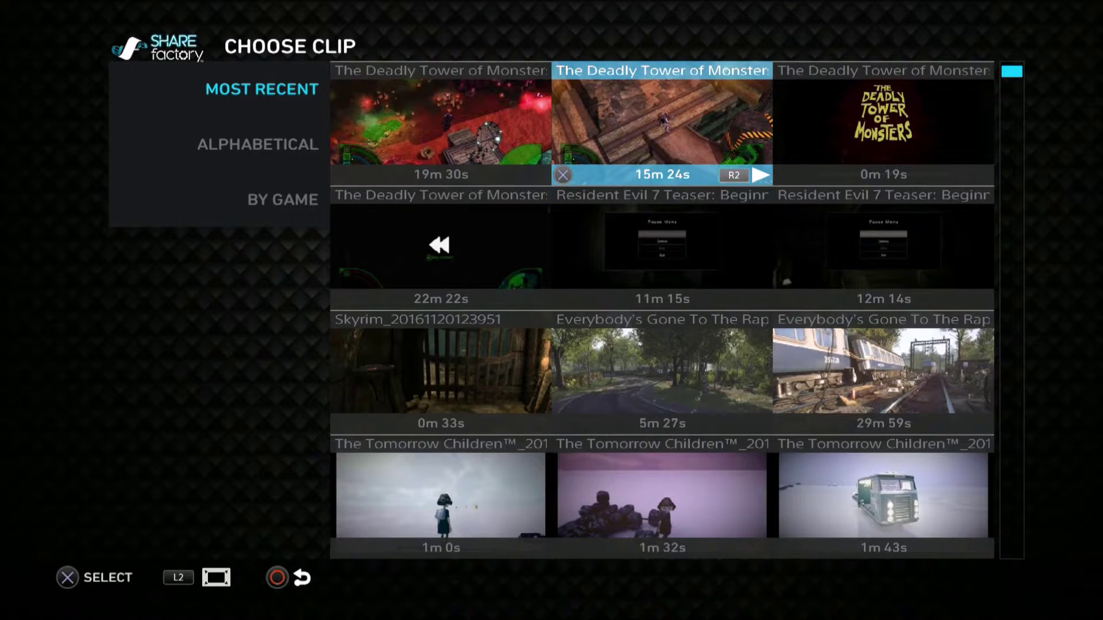
key(Down)
key(Left)
key(Down)
key(Down)
key(Down)
key(Right)
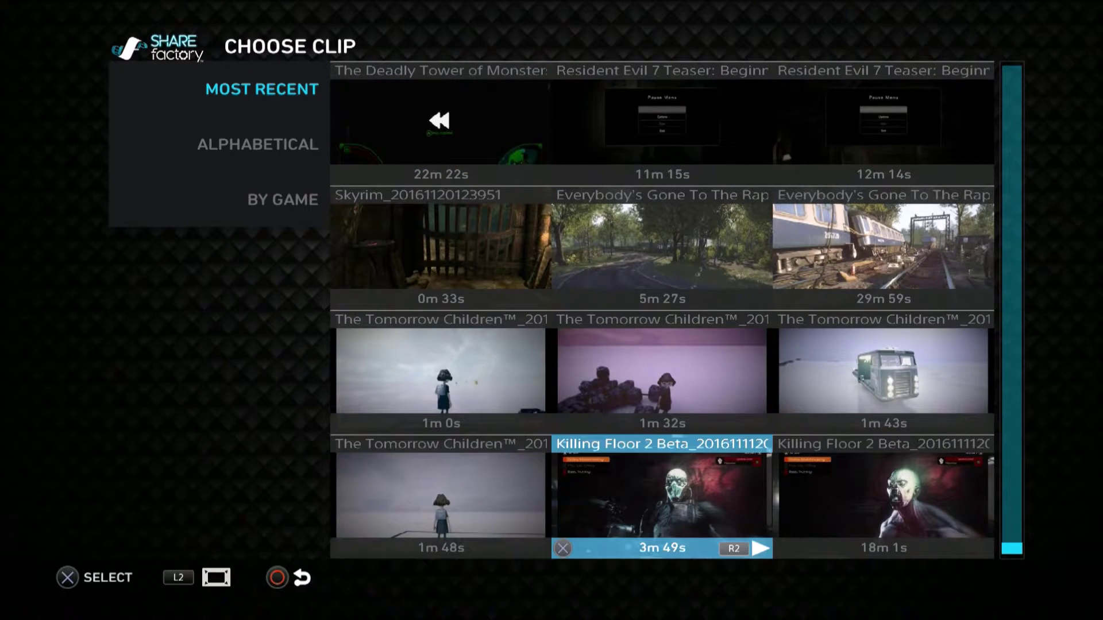
key(Up)
key(Left)
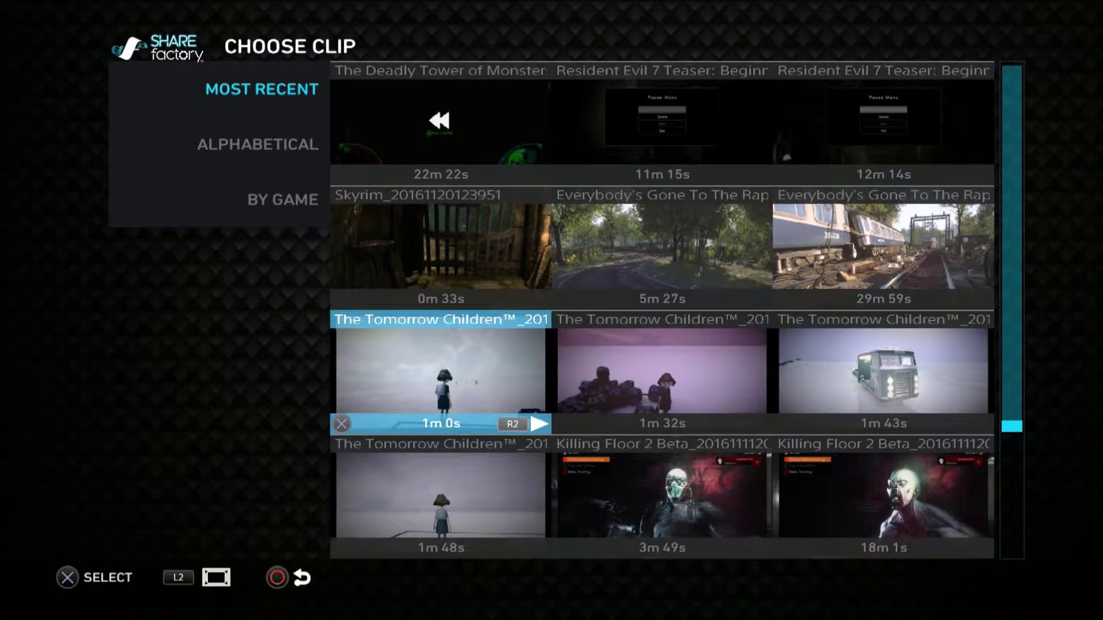
key(Down)
key(Return)
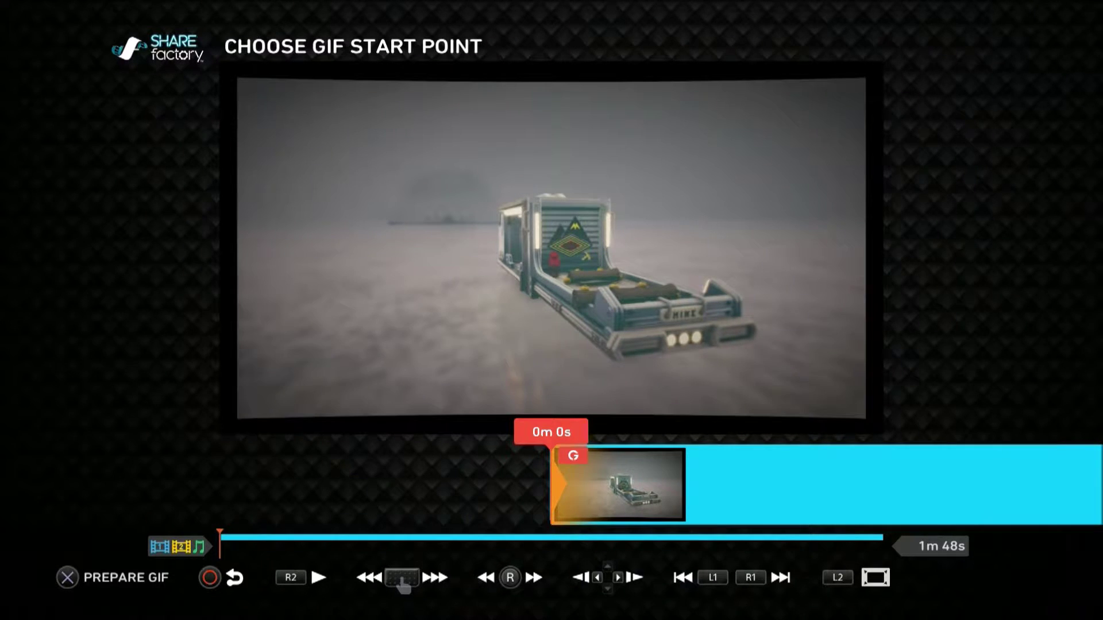
- Scrub forward through the clip to around 1m 10s
key(Right)
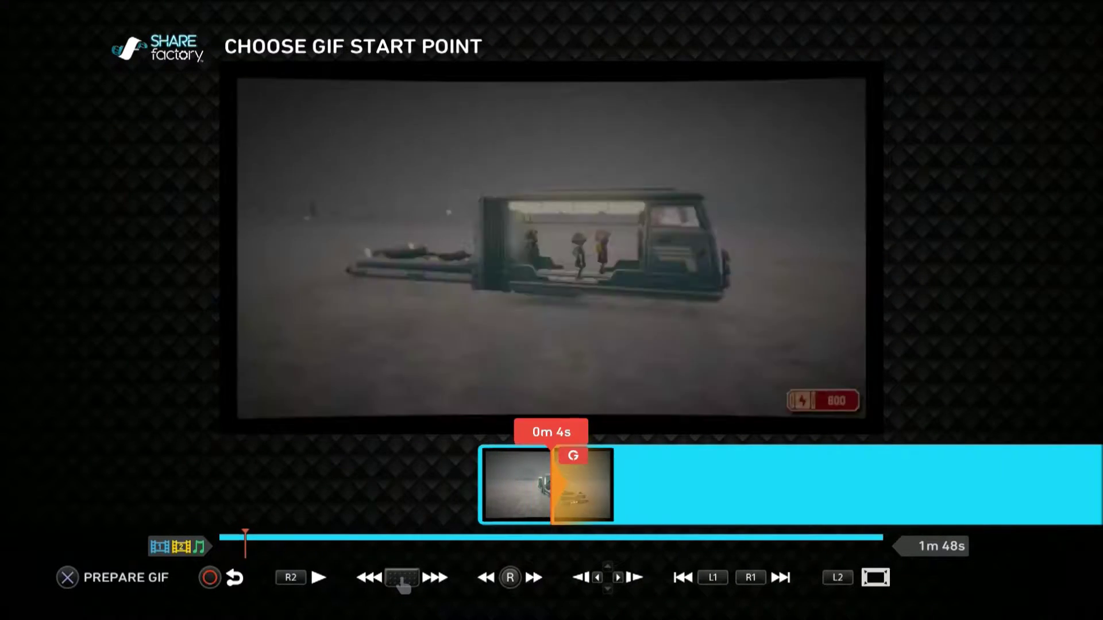
key(Right)
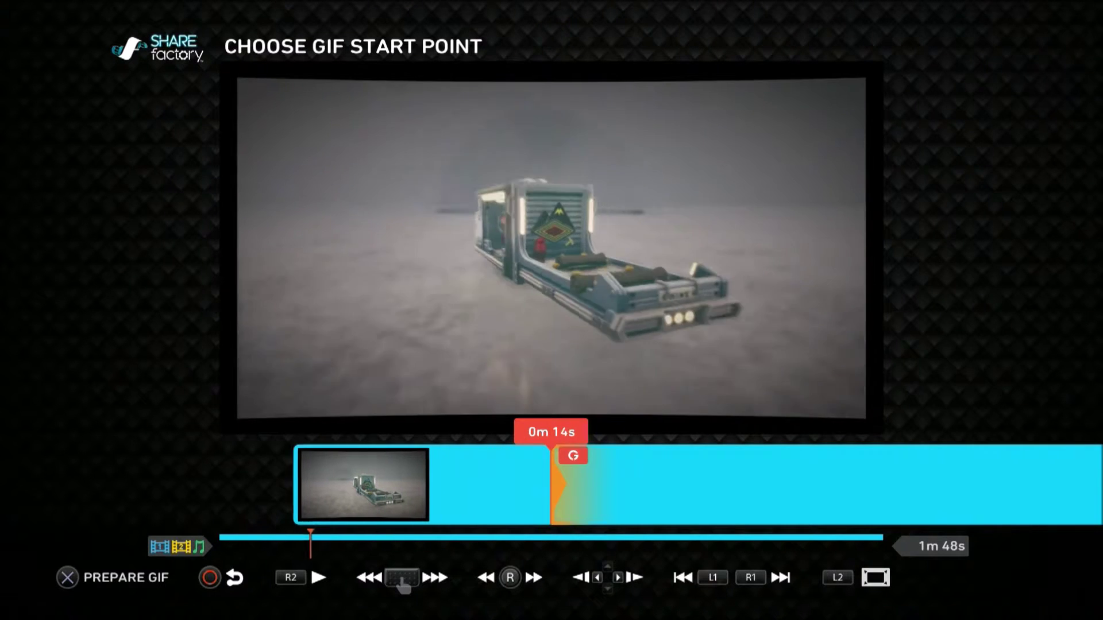
key(Right)
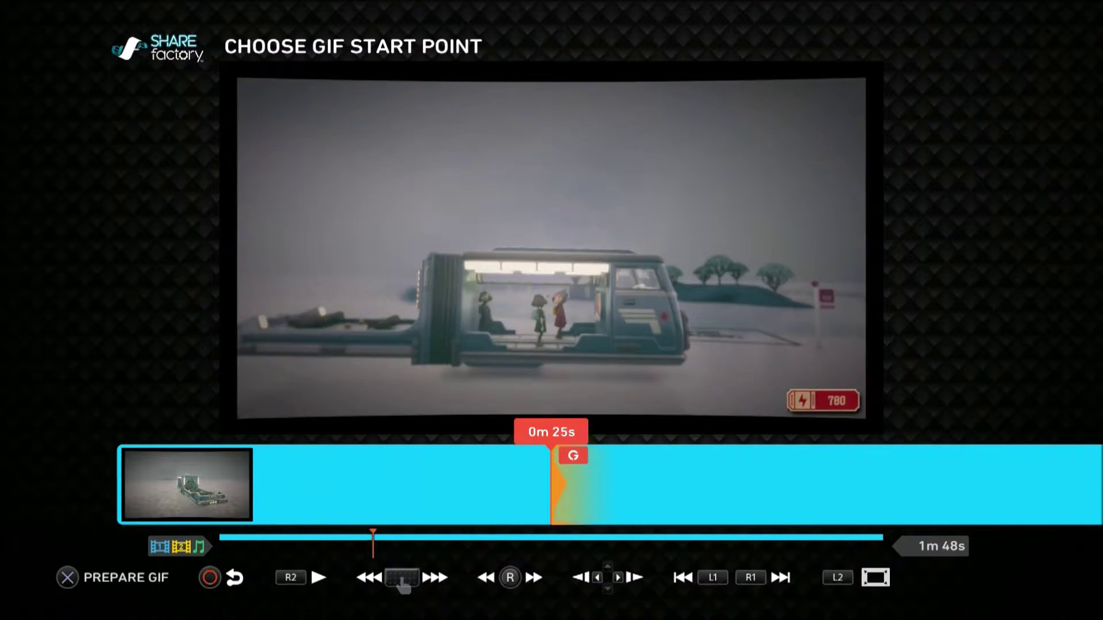
key(Right)
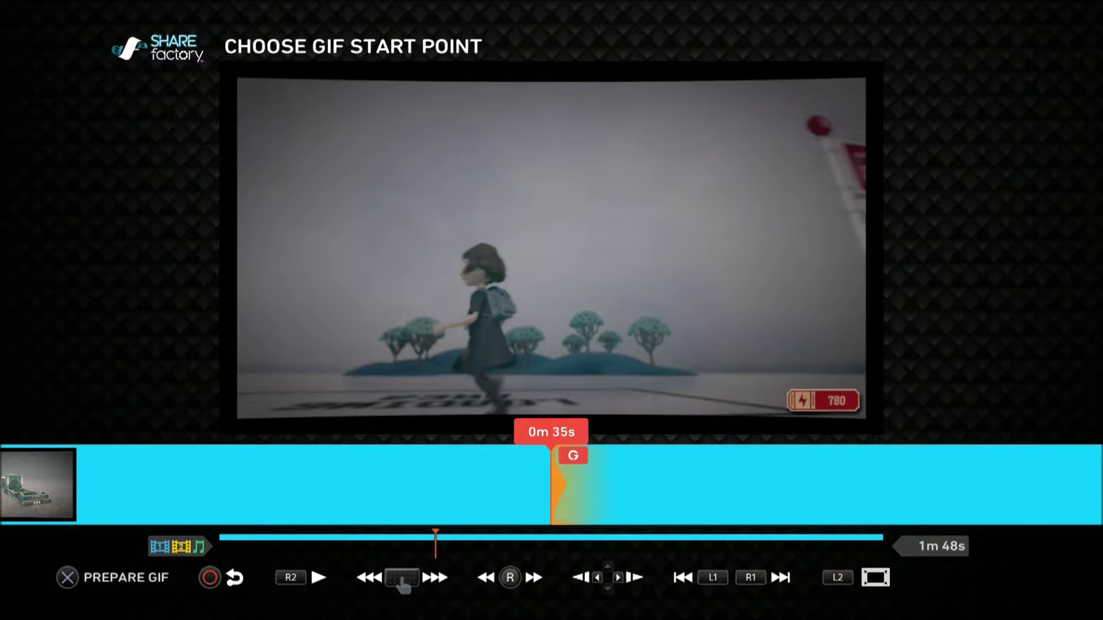
key(Left)
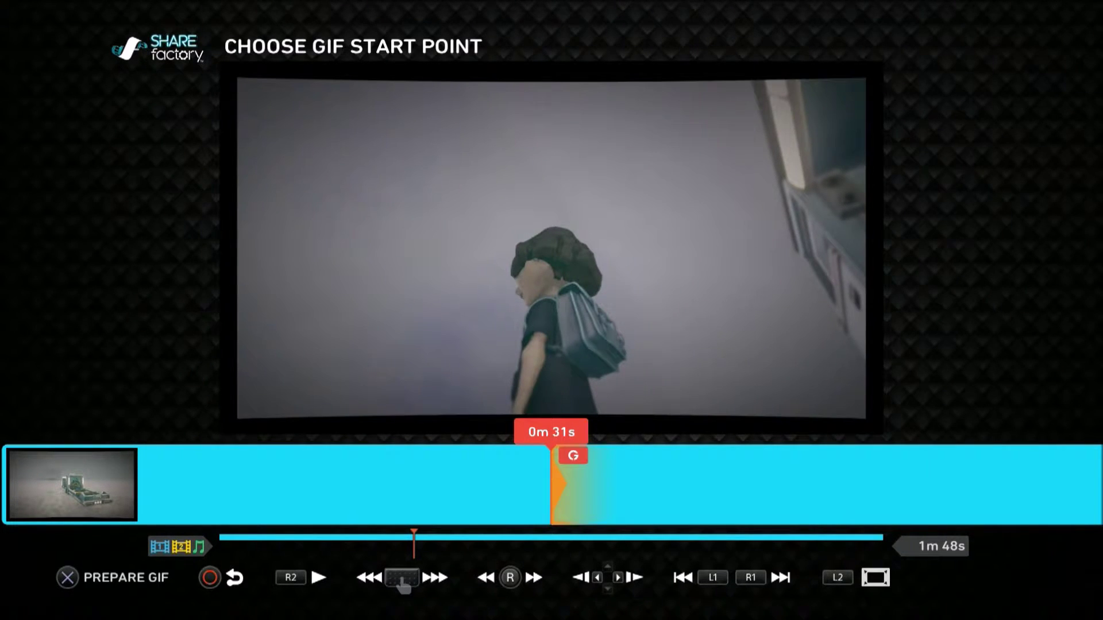
key(Right)
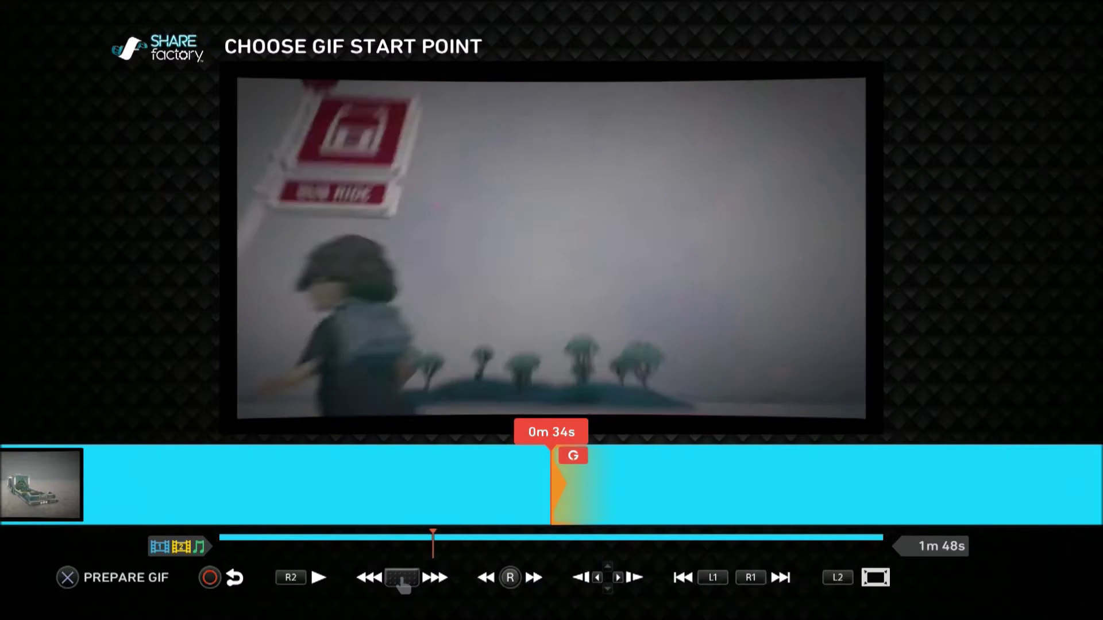
key(Right)
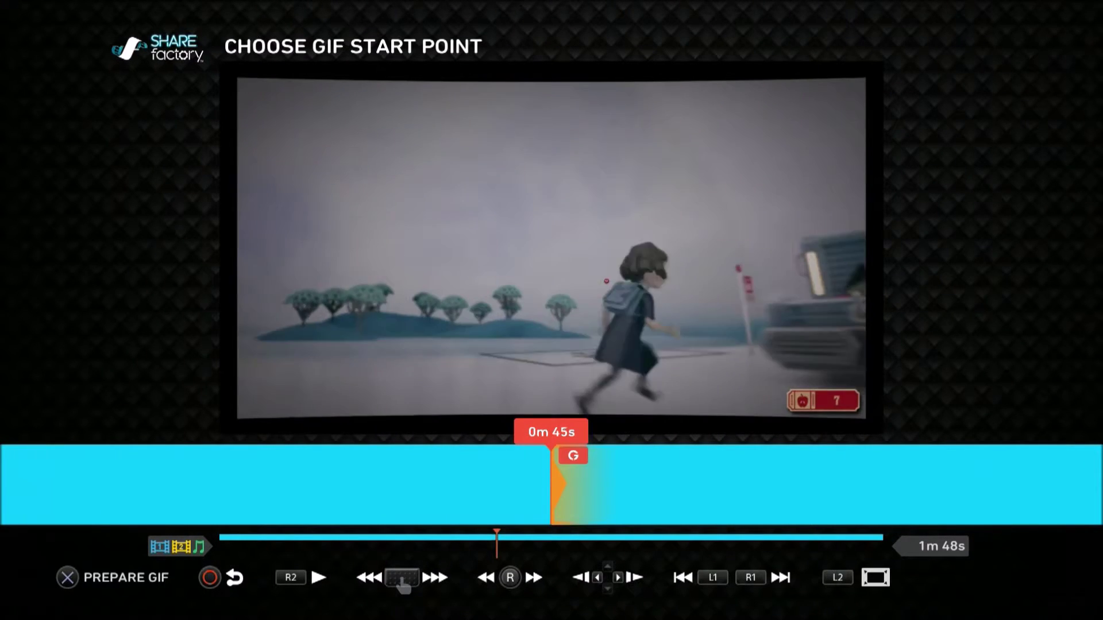
key(Right)
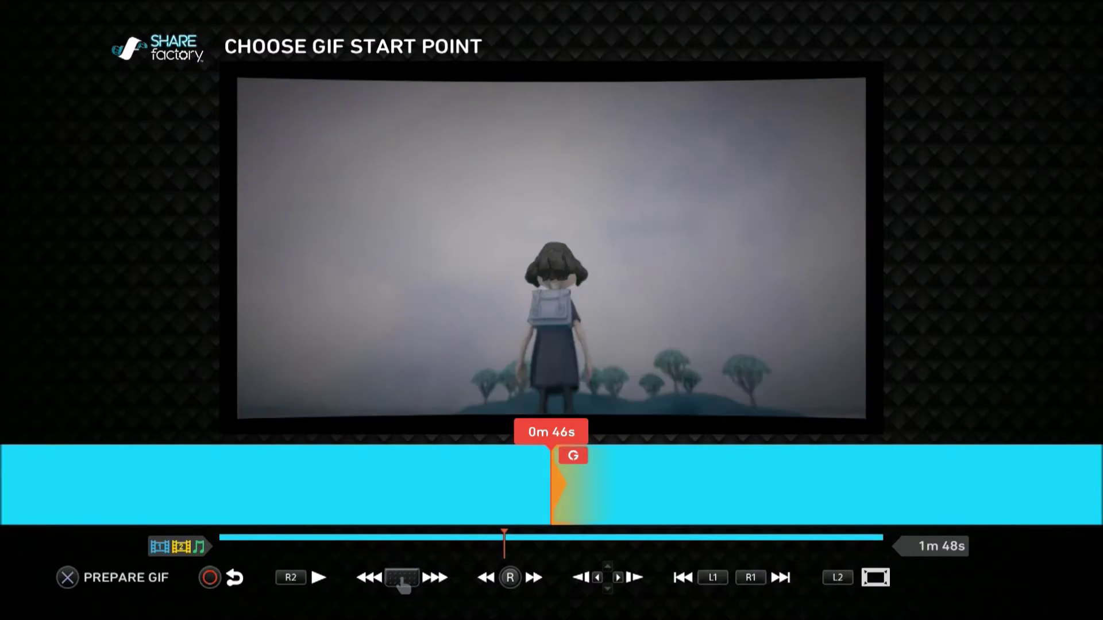
key(Right)
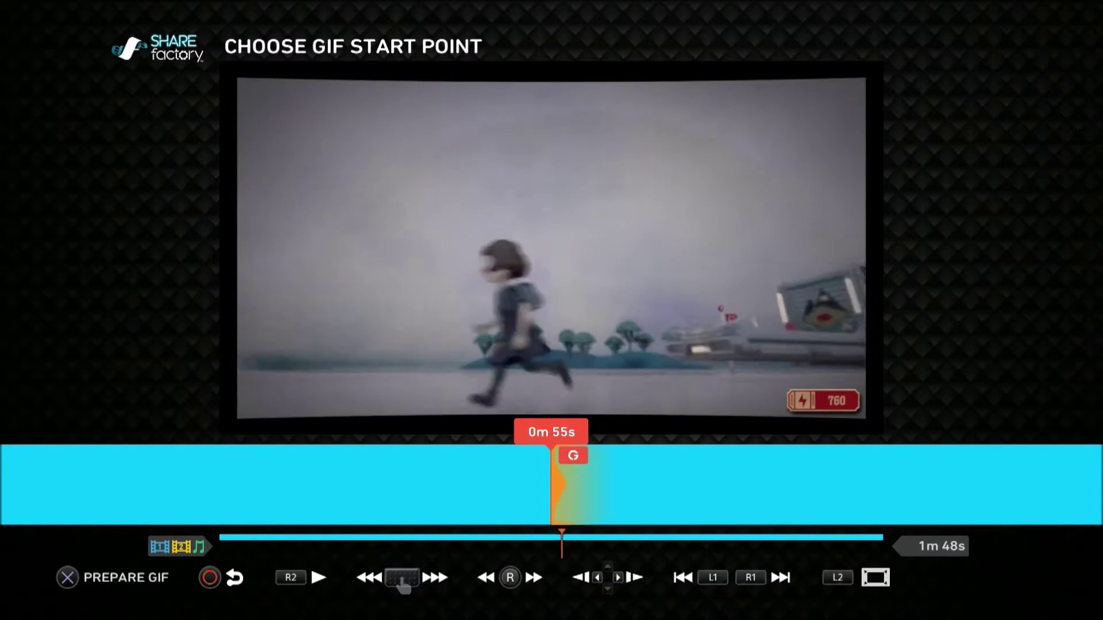
key(Right)
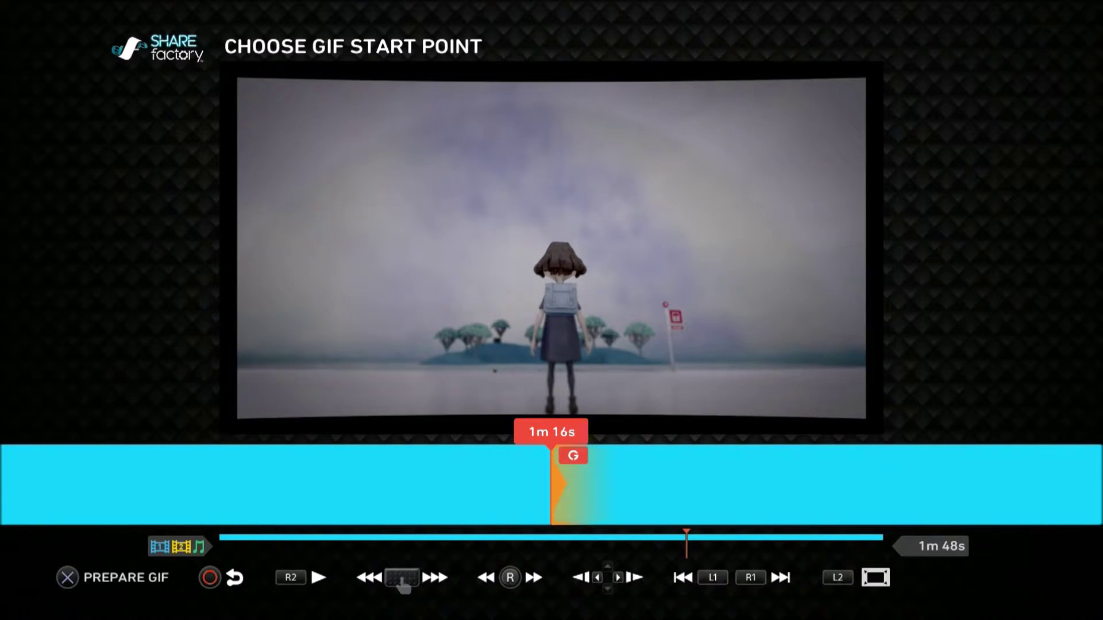
- Fine-tune the GIF start point to 1m 14s and prepare the GIF
key(Right)
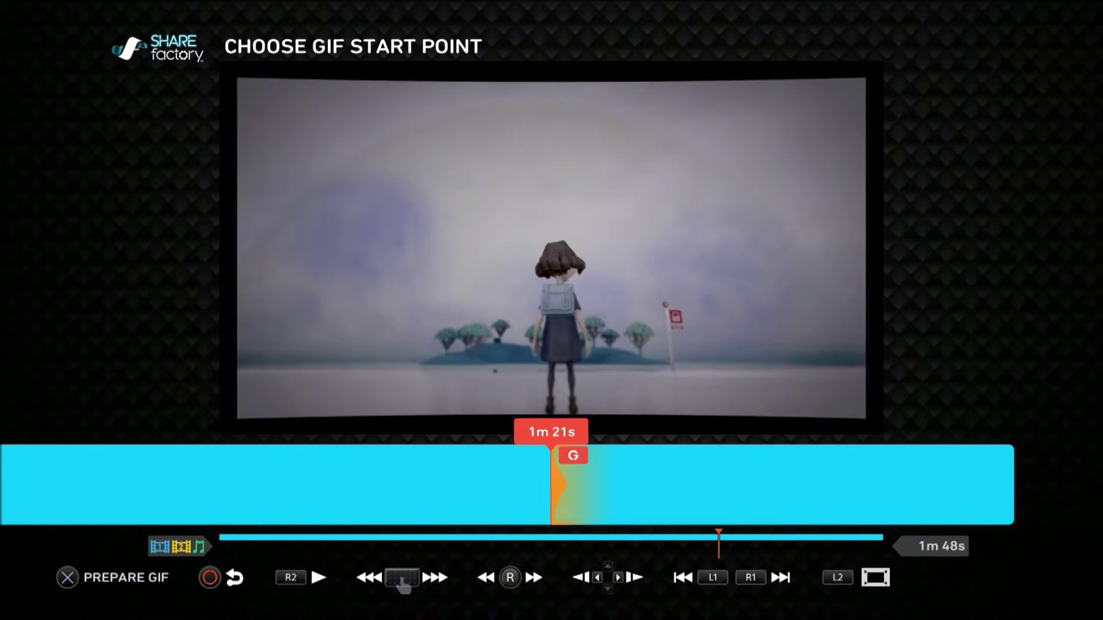
key(Right)
key(Right)
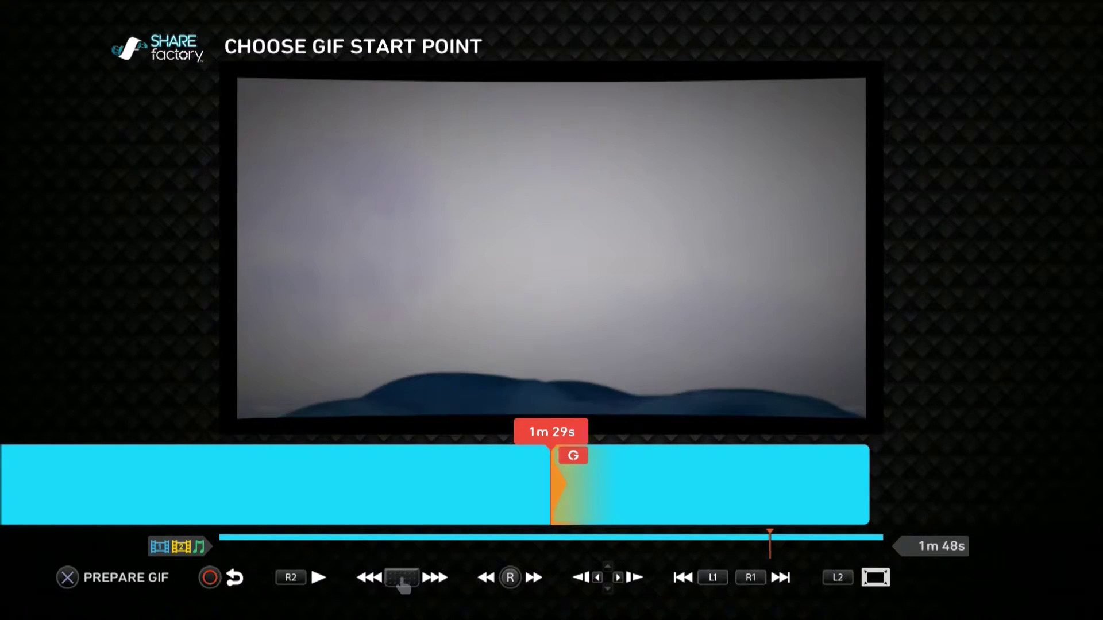
key(Left)
key(Left)
key(Left)
key(Left)
key(Left)
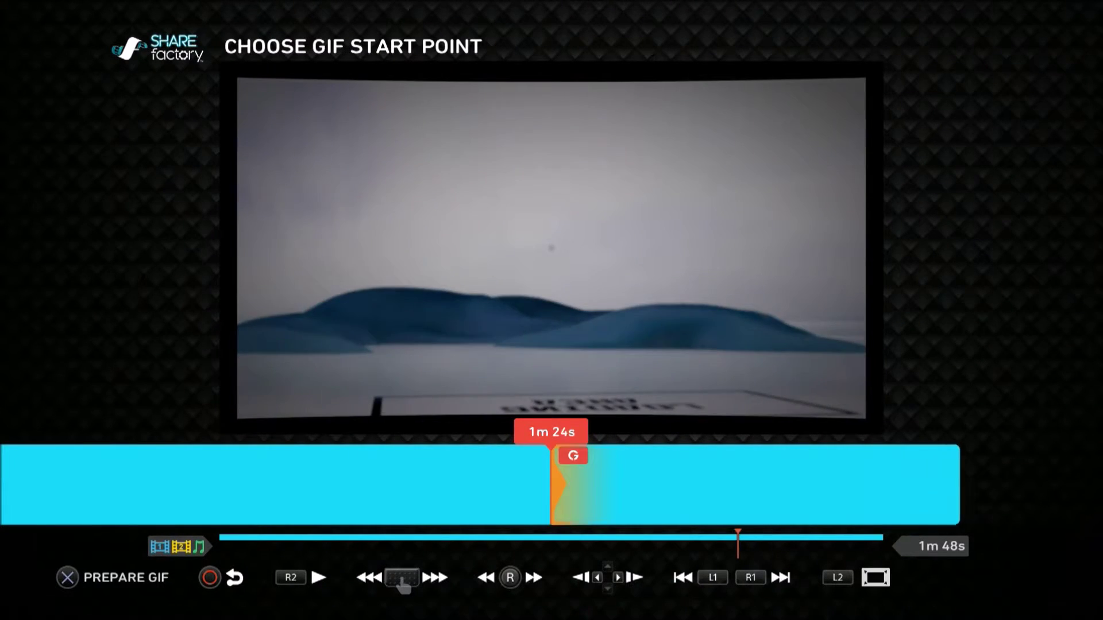
key(Left)
key(Left)
key(Left)
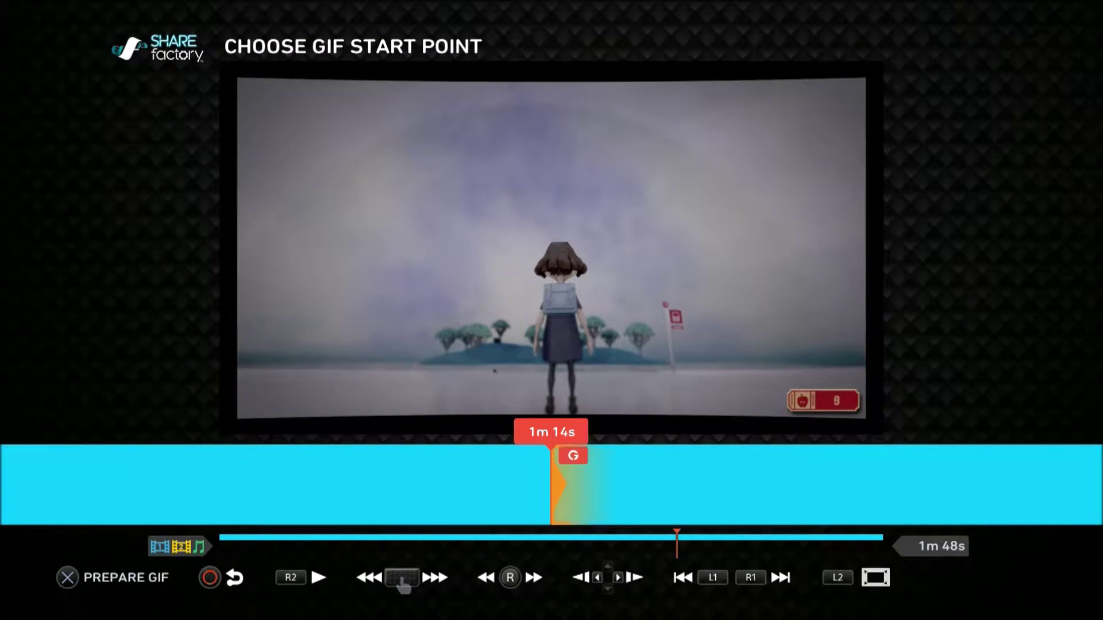
key(Return)
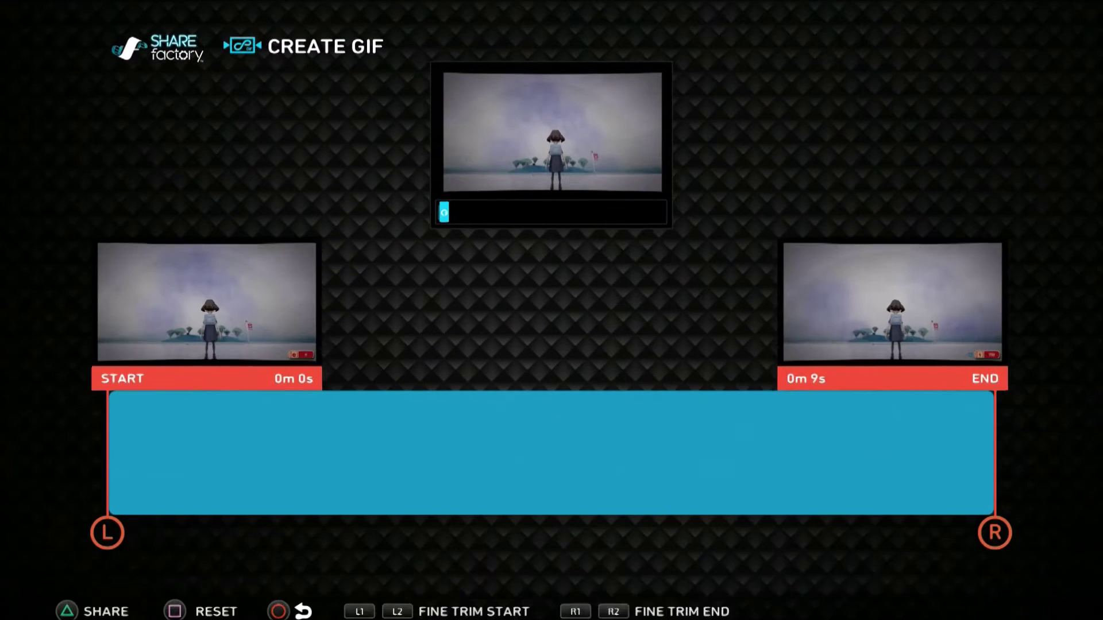
- Try different GIF start trims, moving the start marker to about 0m 6s
key(Right)
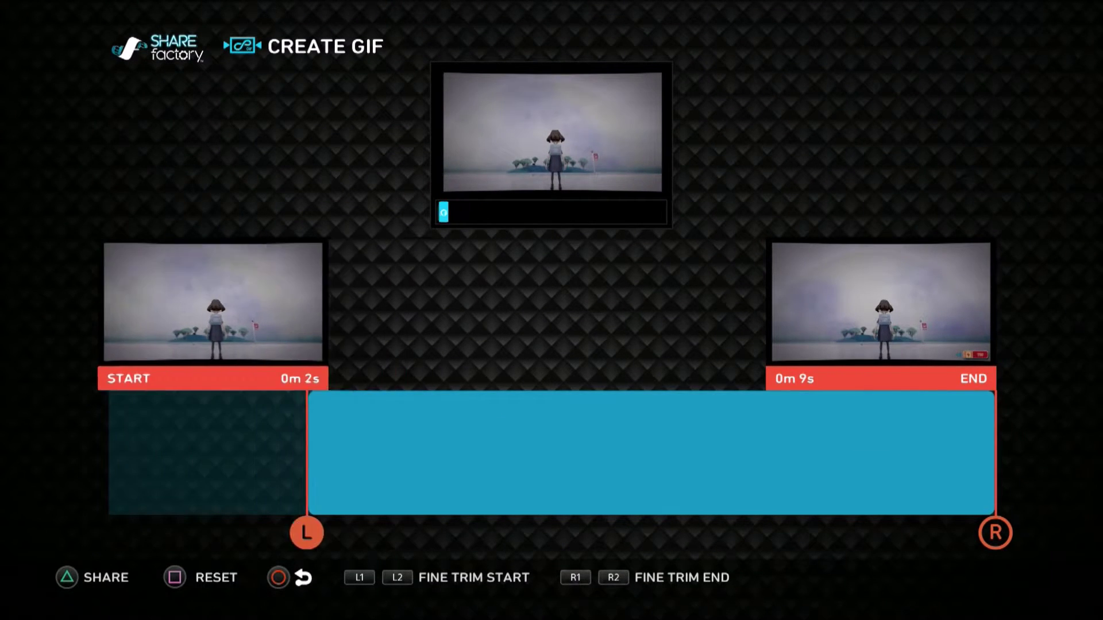
key(Left)
key(Left)
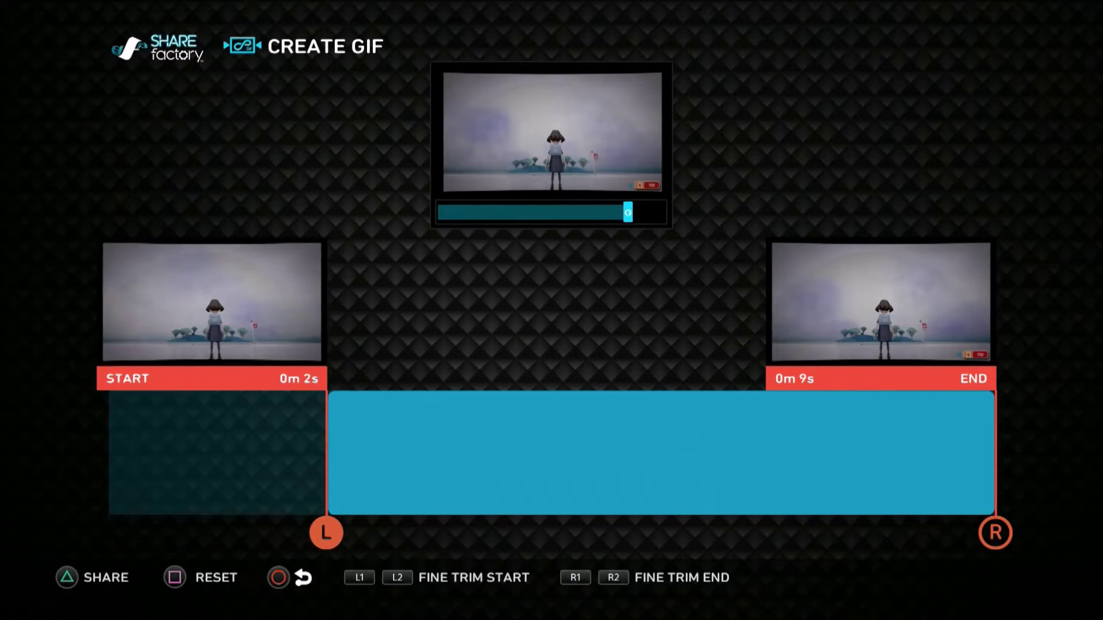
key(Right)
key(Left)
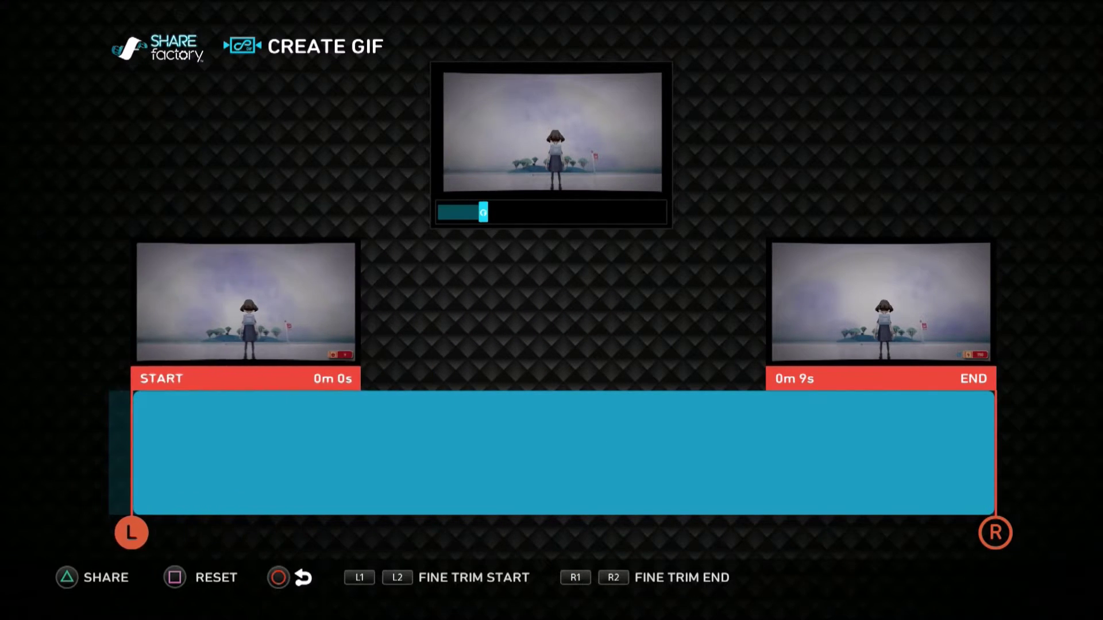
key(Right)
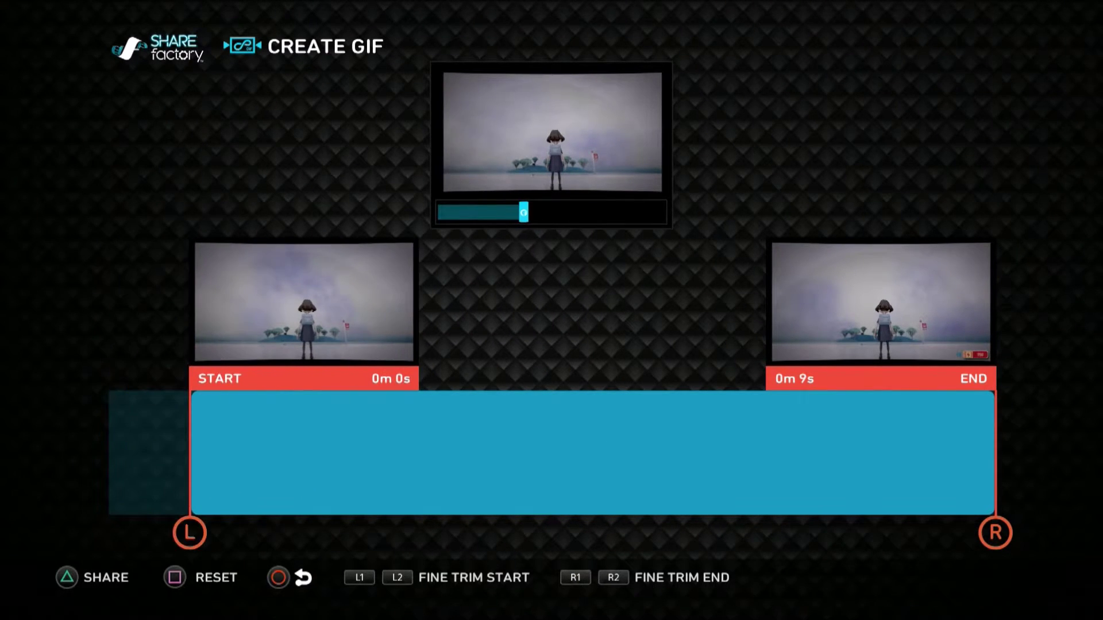
key(Right)
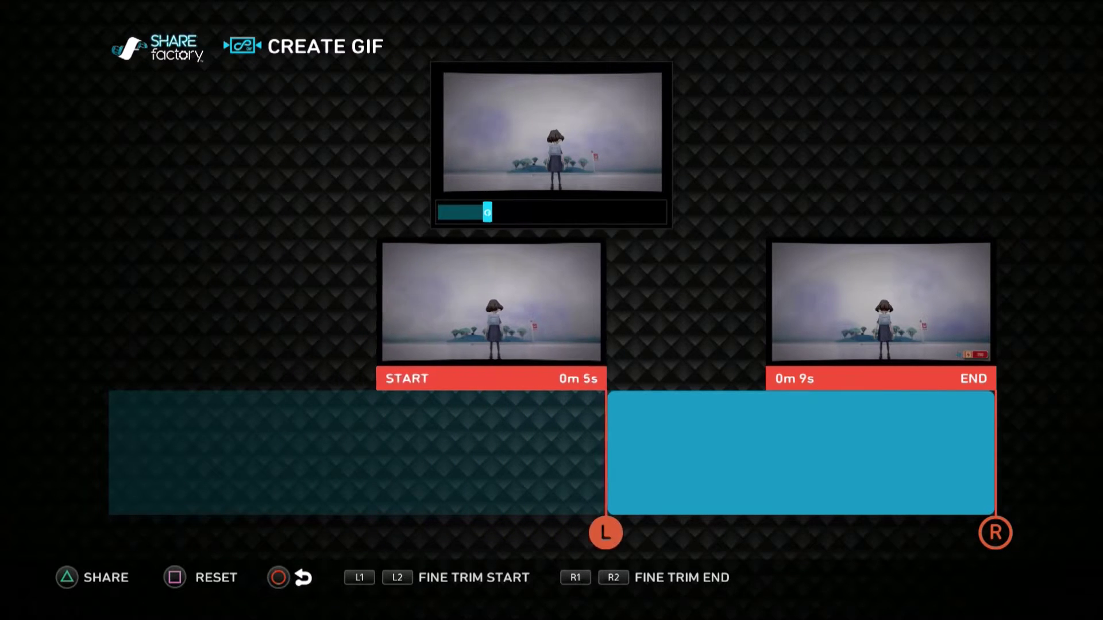
key(Left)
- Pull the GIF end marker earlier, then extend it back to the clip's end
key(Left)
key(Left)
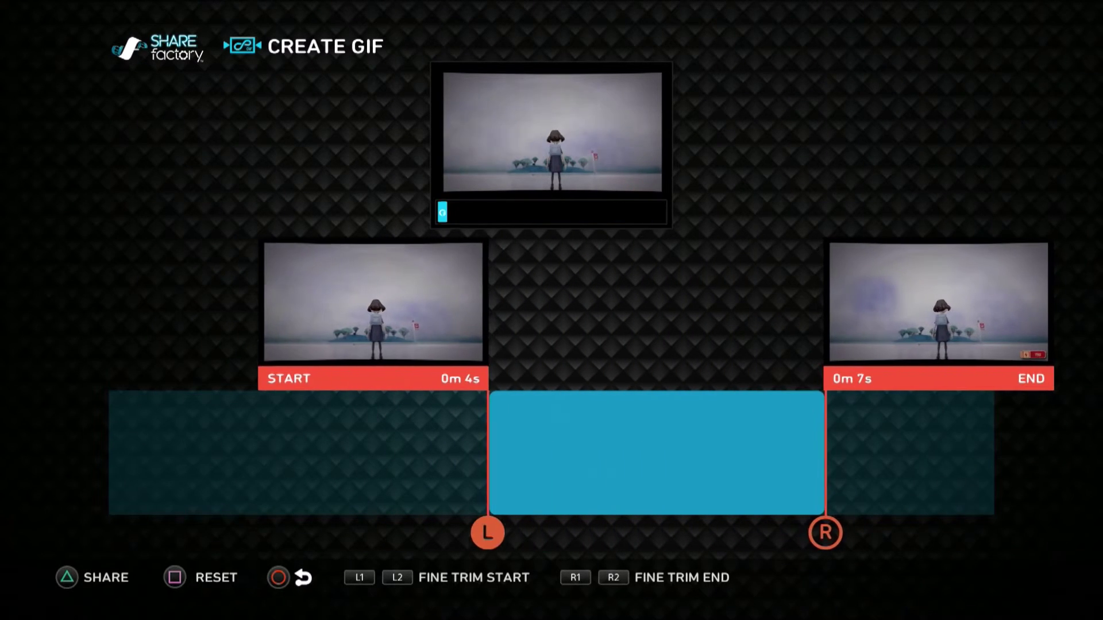
key(Left)
key(Left)
key(Right)
key(Right)
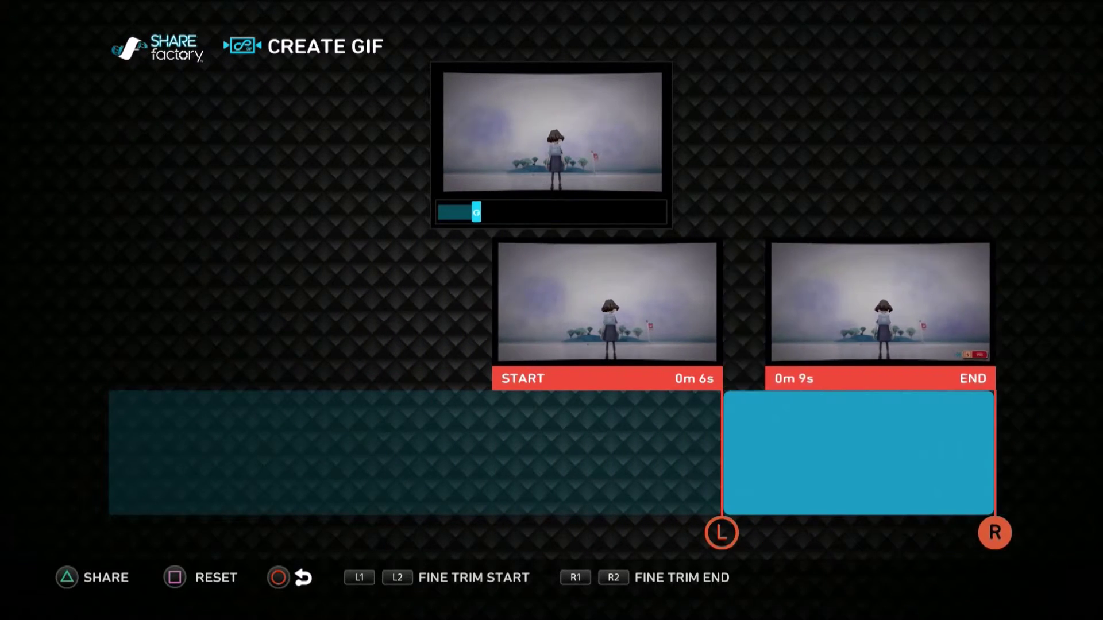
key(Right)
key(Left)
key(Right)
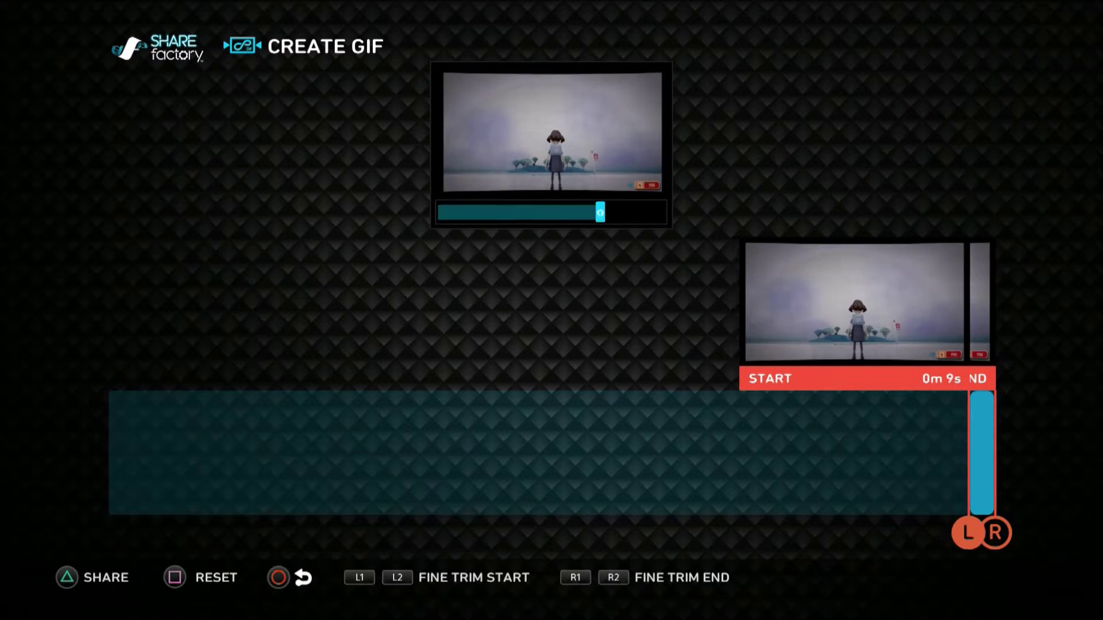
- Set the GIF start to 0m 3s and render the 0m 3s–0m 9s GIF
key(Left)
key(Left)
key(Left)
key(Left)
key(Left)
key(Left)
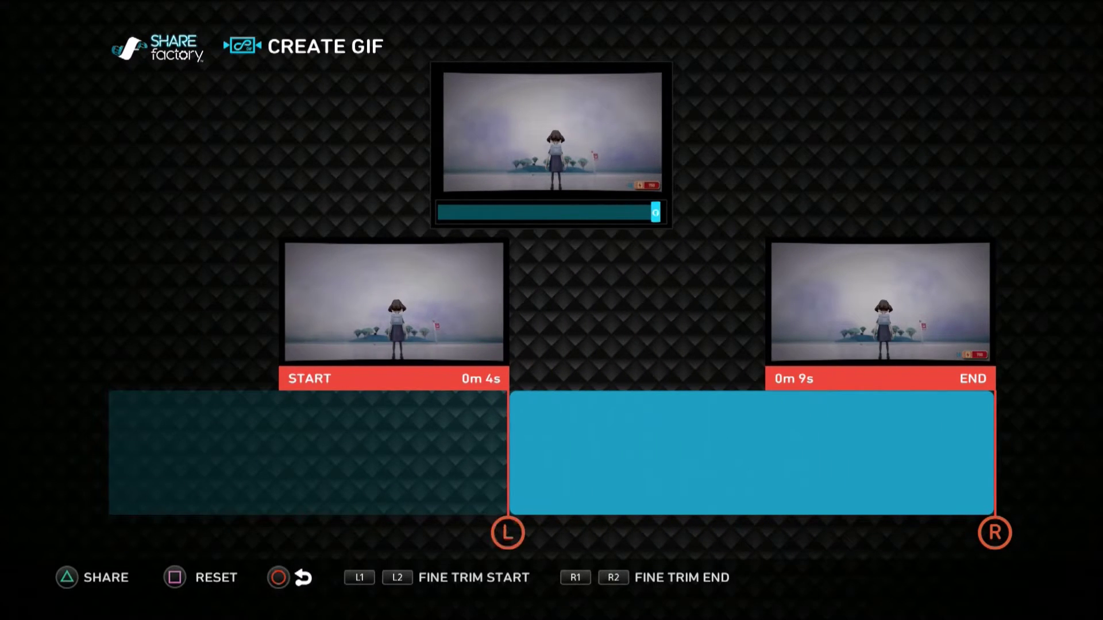
key(Right)
key(Left)
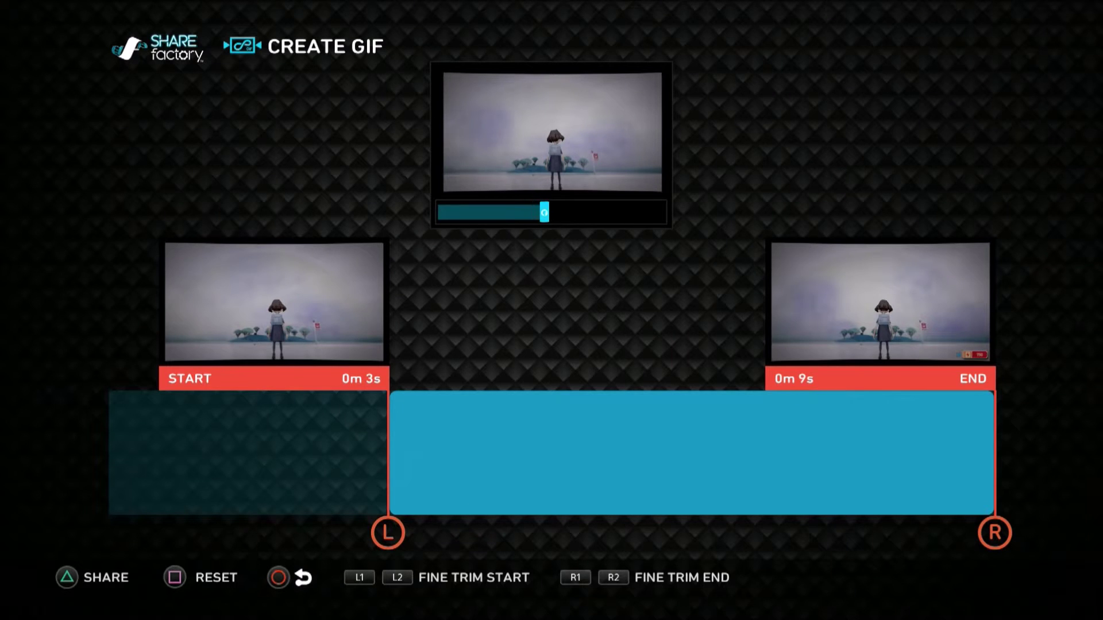
key(Left)
key(Return)
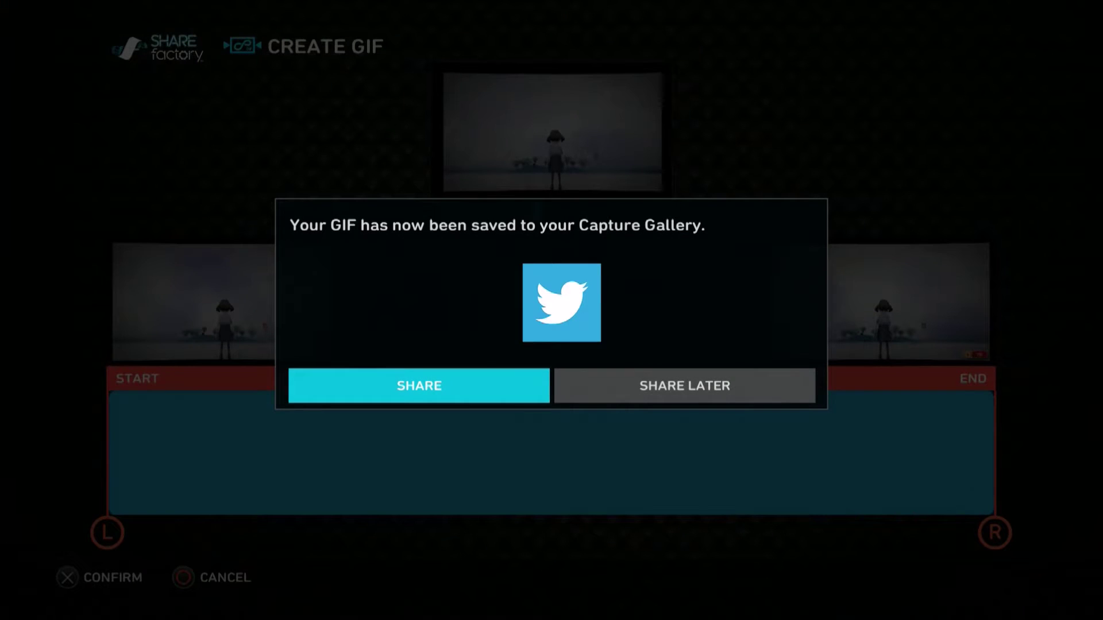
- Choose Share Later for the saved GIF, then confirm Exit from the GIF editor
key(Right)
key(Return)
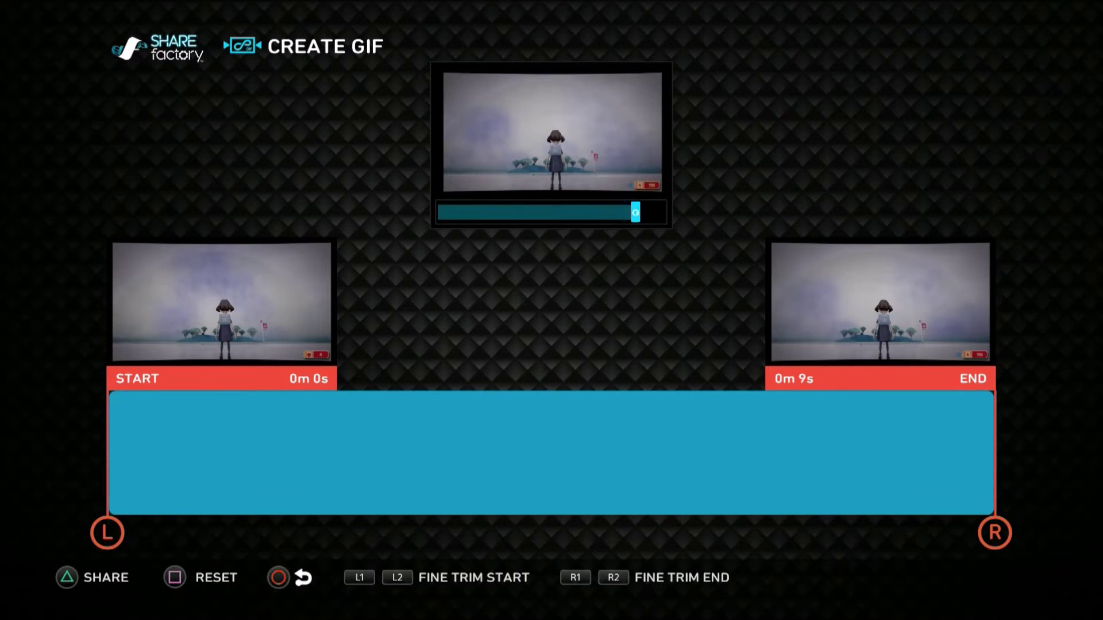
key(Escape)
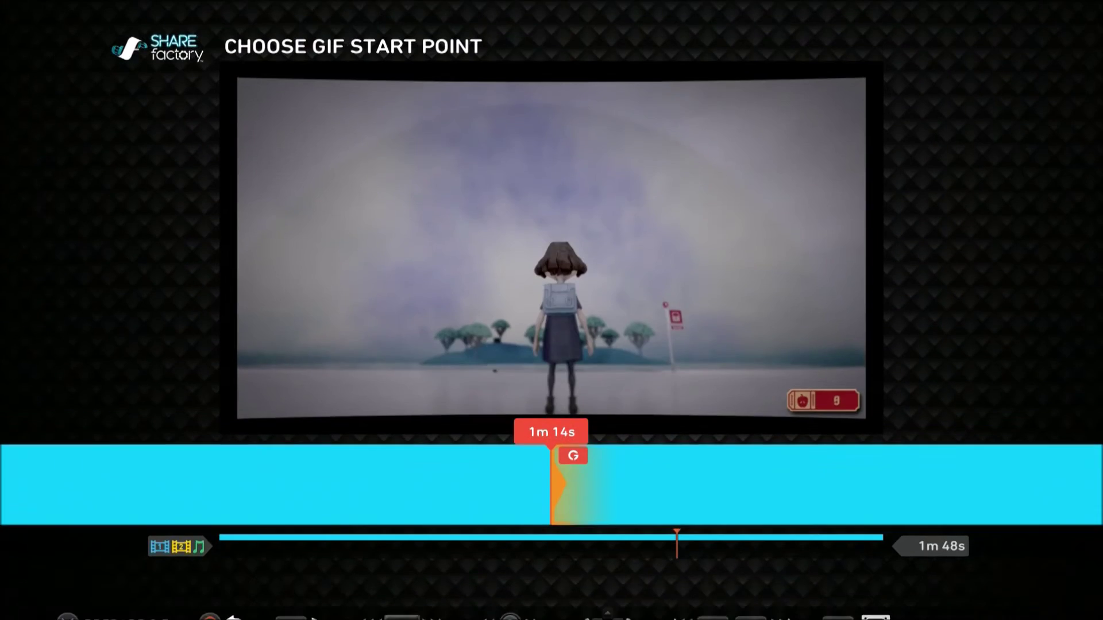
key(Escape)
key(Escape)
key(Escape)
key(Left)
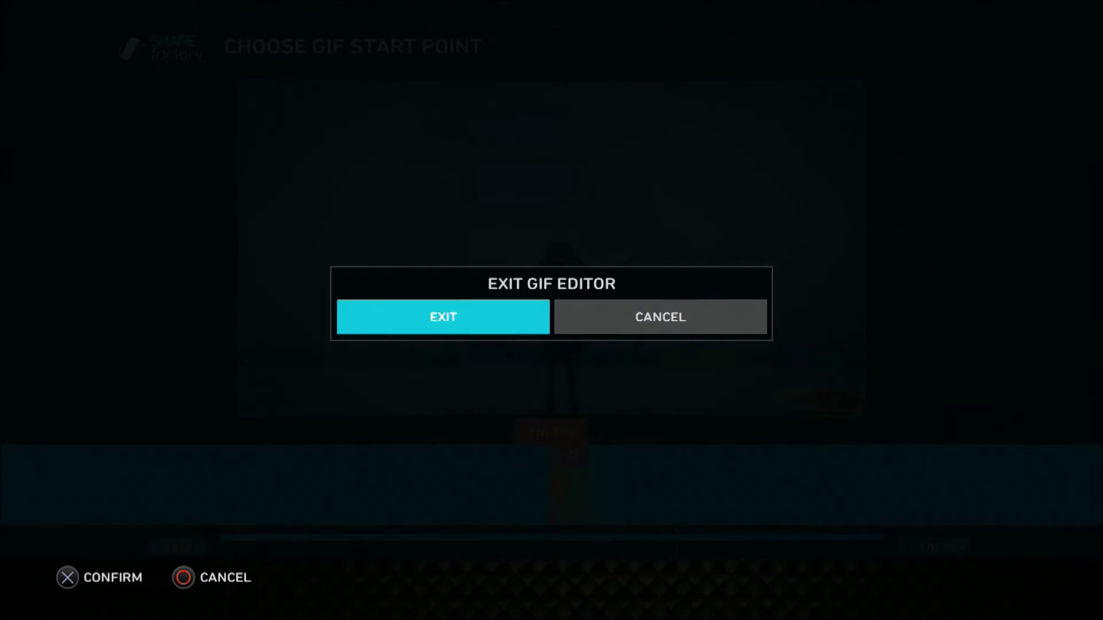
key(Return)
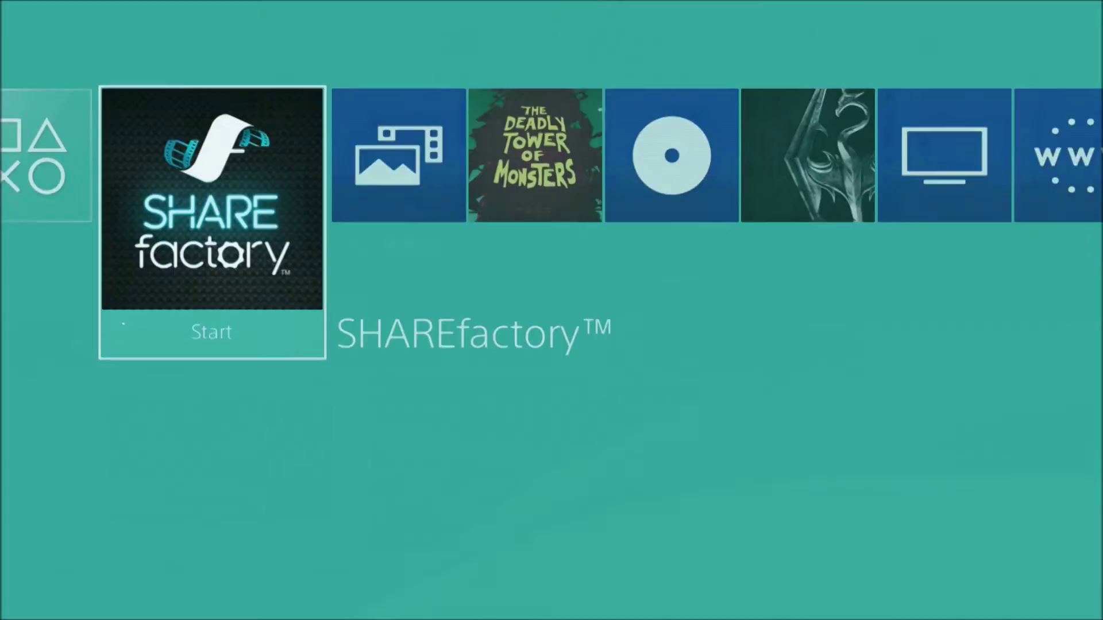
- Close the SHAREfactory application from its Options menu
key(Menu)
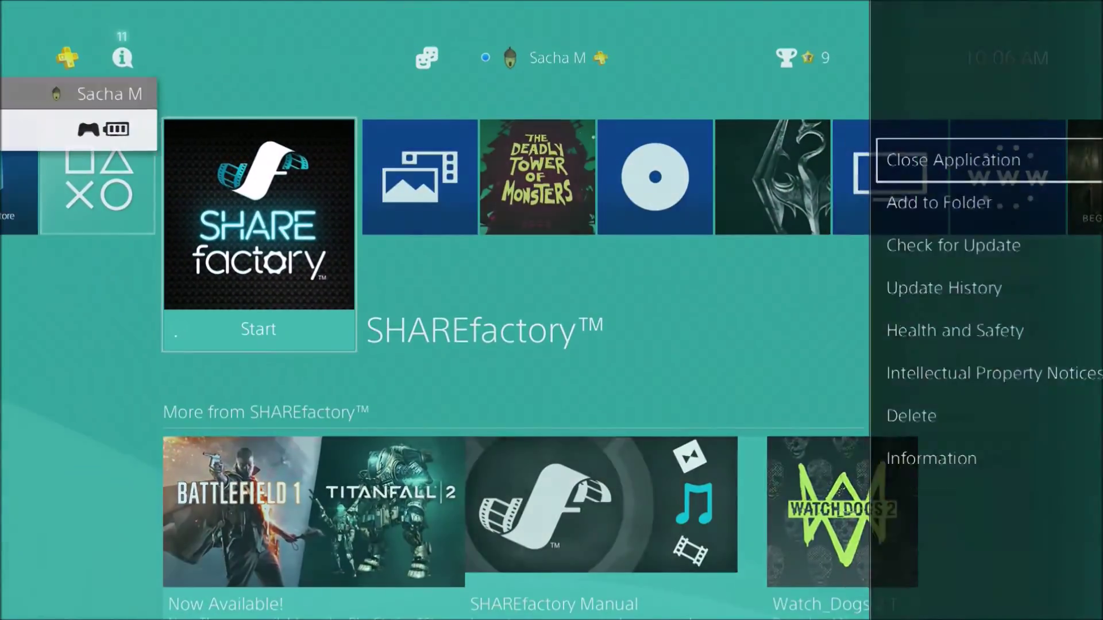
key(Return)
key(Return)
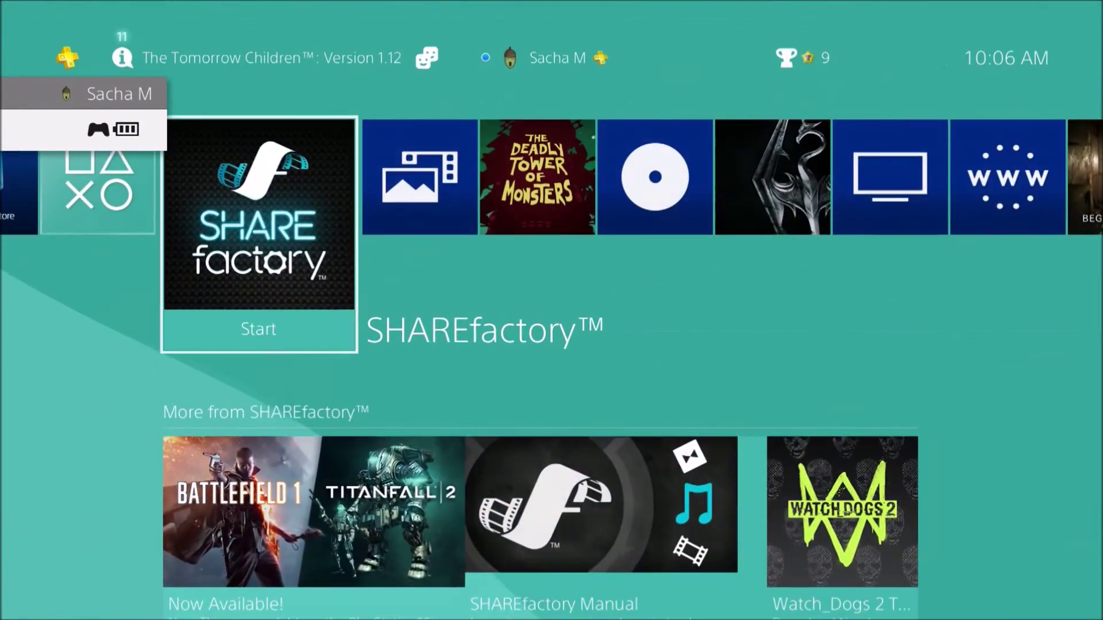
key(Right)
- Open the Capture Gallery's SHAREfactory folder, browse its two animated GIFs, then return home
key(Return)
key(Right)
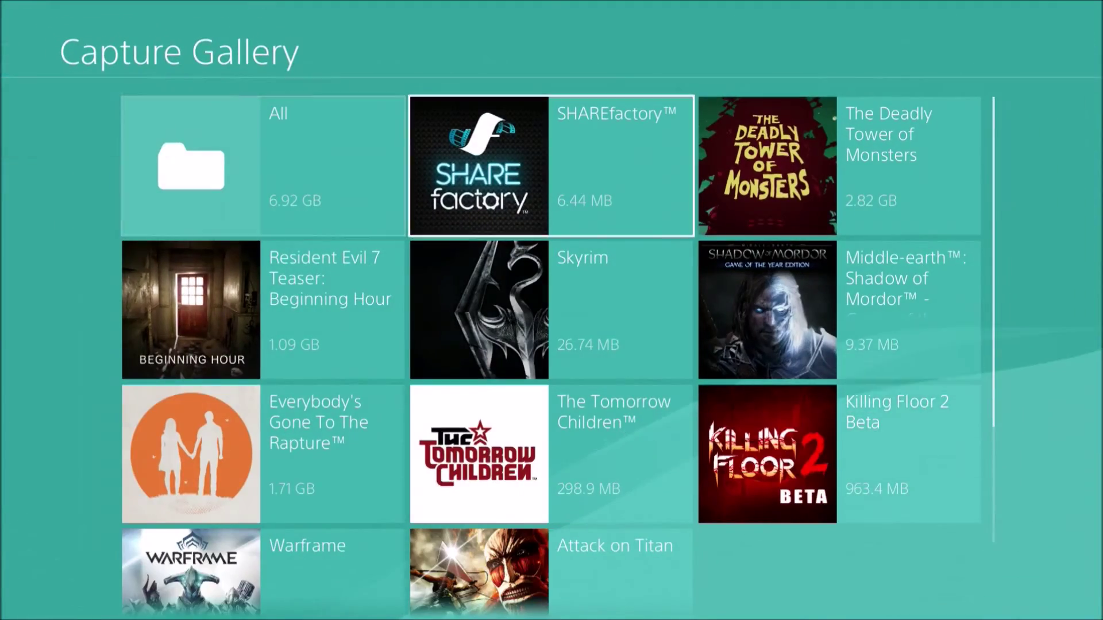
key(Return)
key(Right)
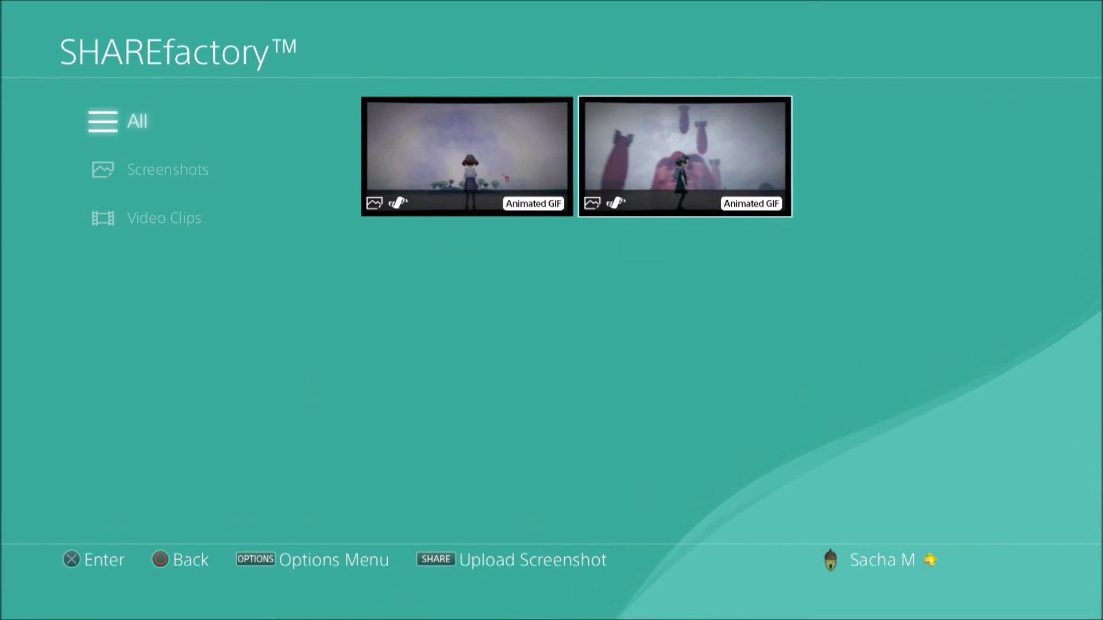
click(199, 121)
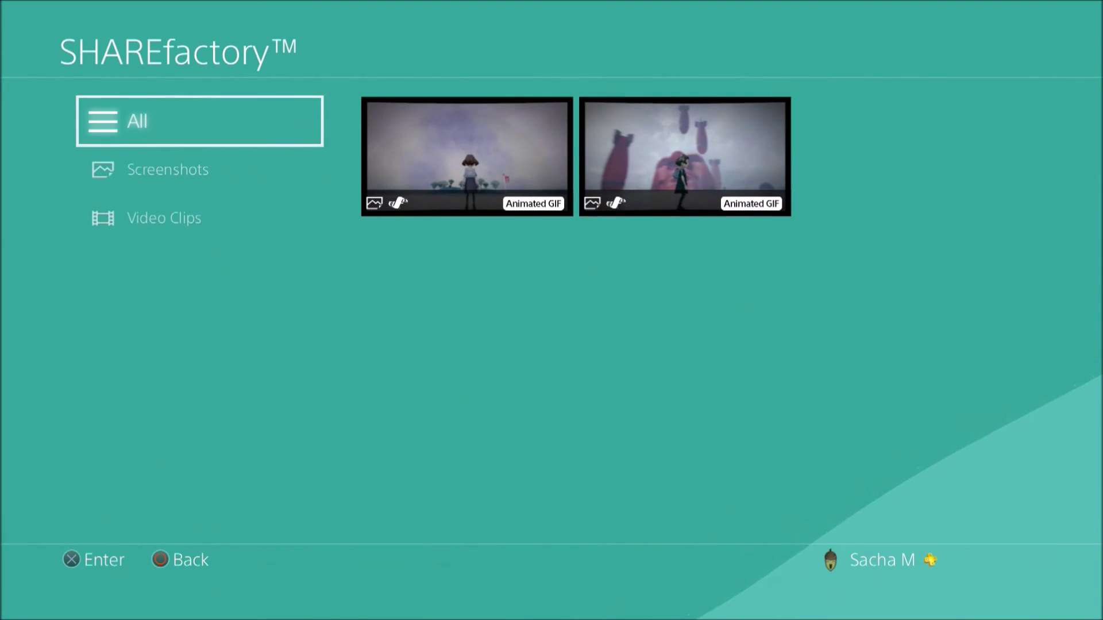
key(Escape)
key(Escape)
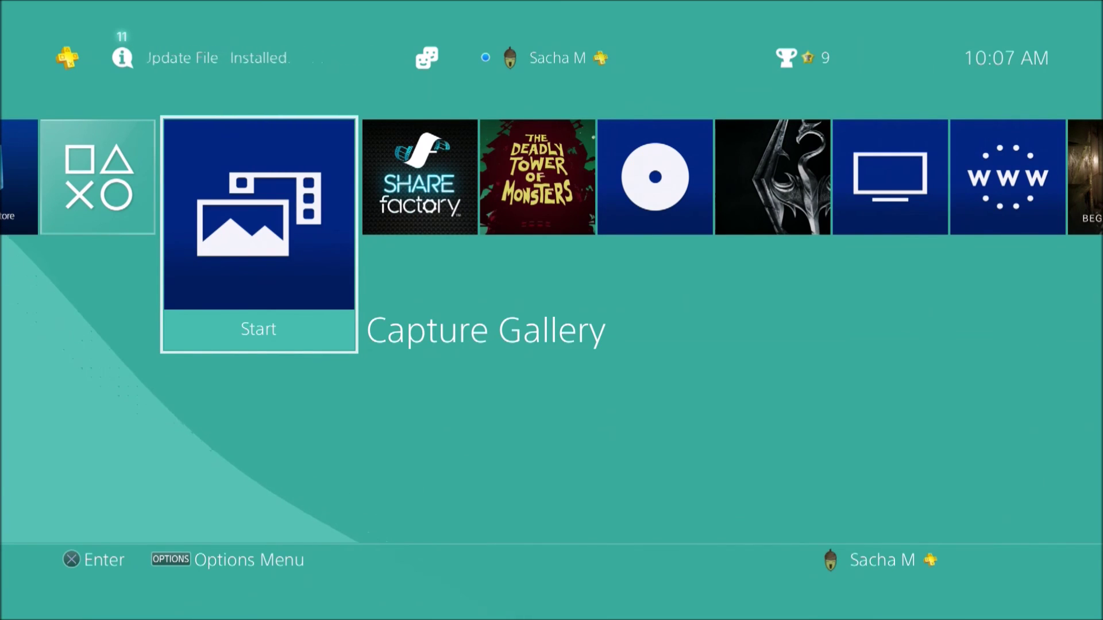
- Move along the home screen to the SHAREfactory tile
key(Right)
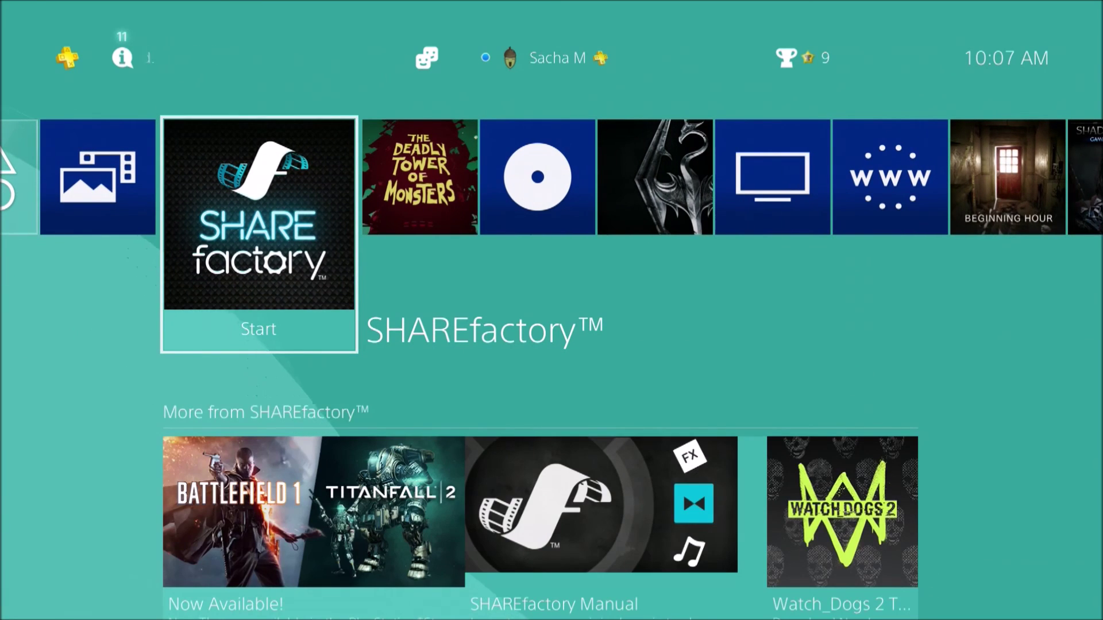